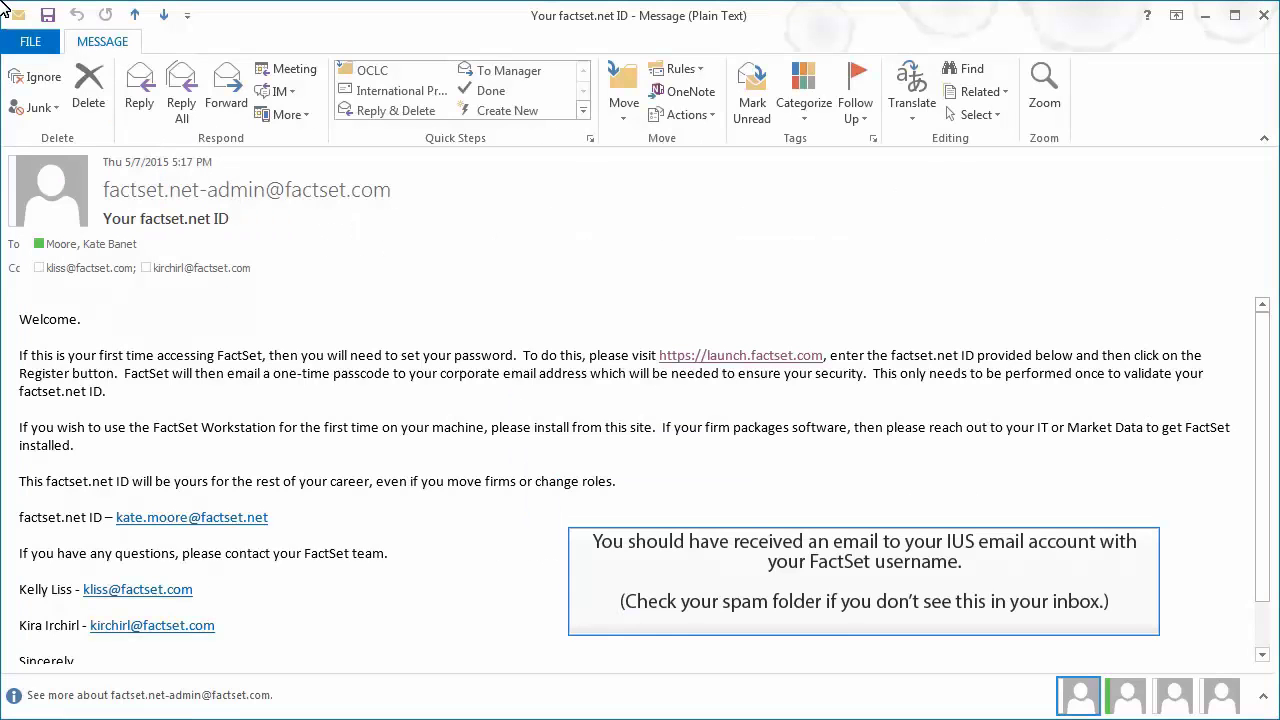
{"action": "scroll", "coordinate": [749, 478], "scroll_direction": "down", "scroll_amount": 2}
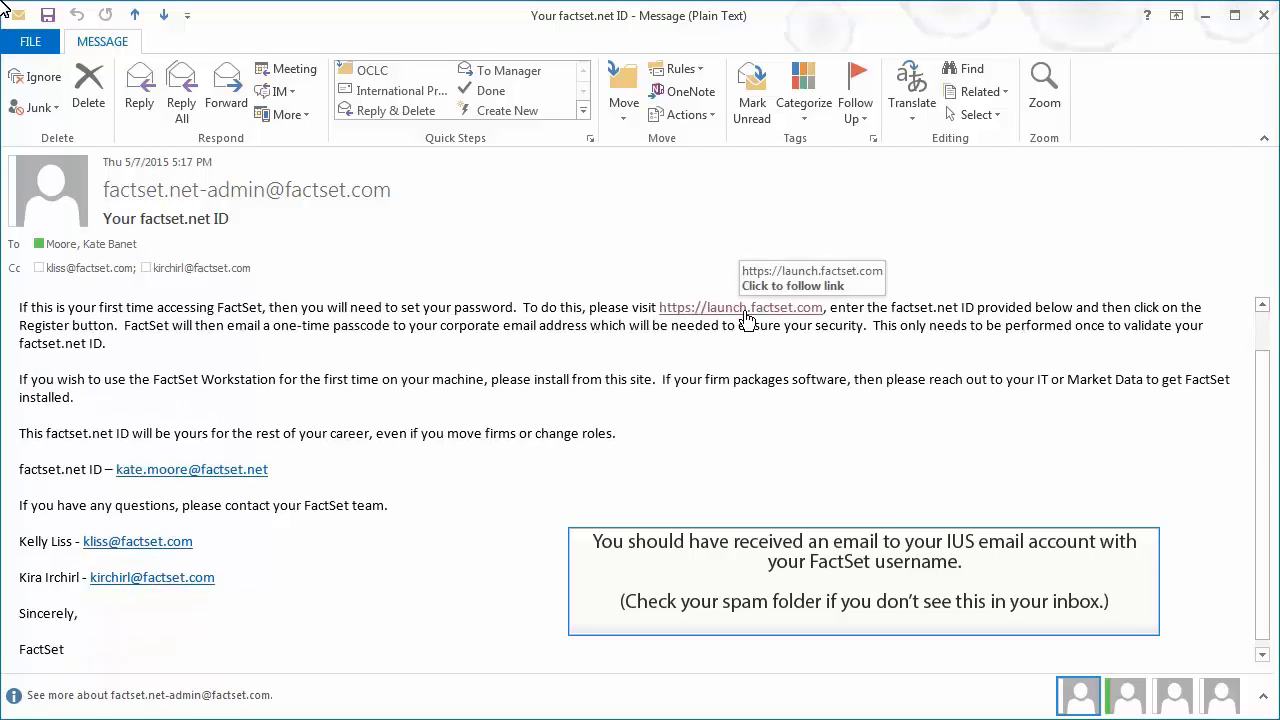
{"action": "left_click", "coordinate": [744, 310]}
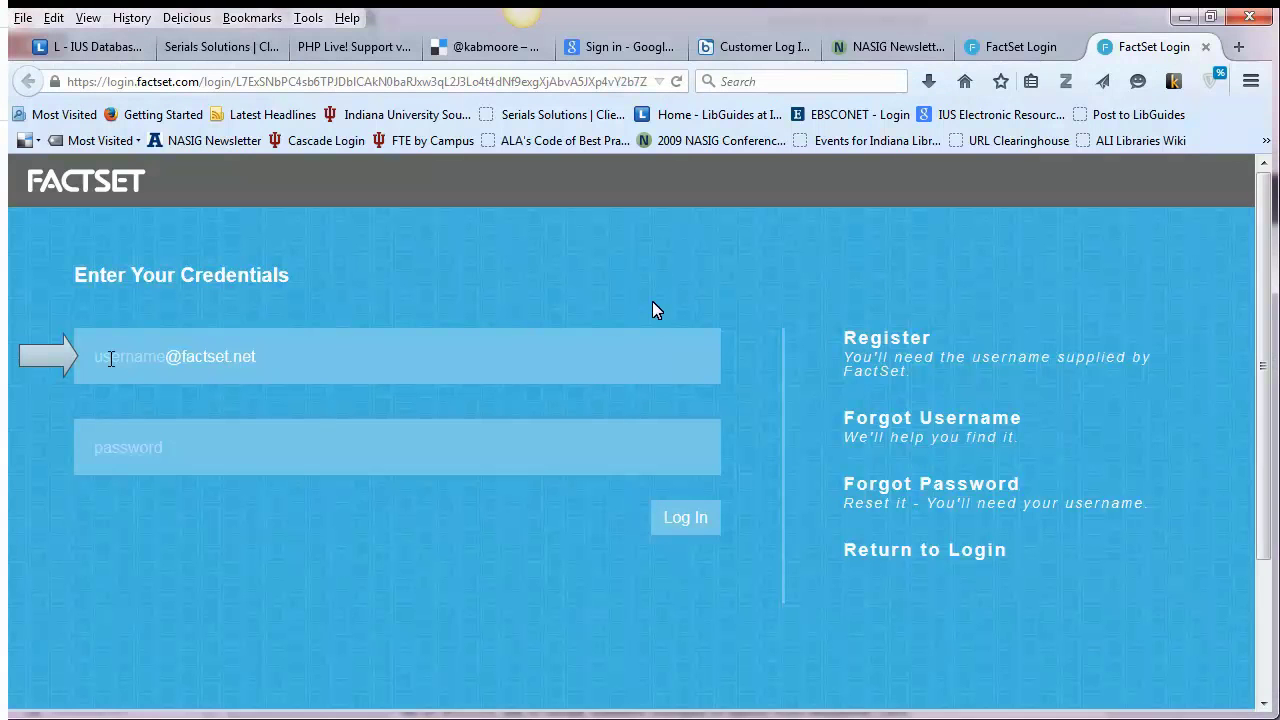
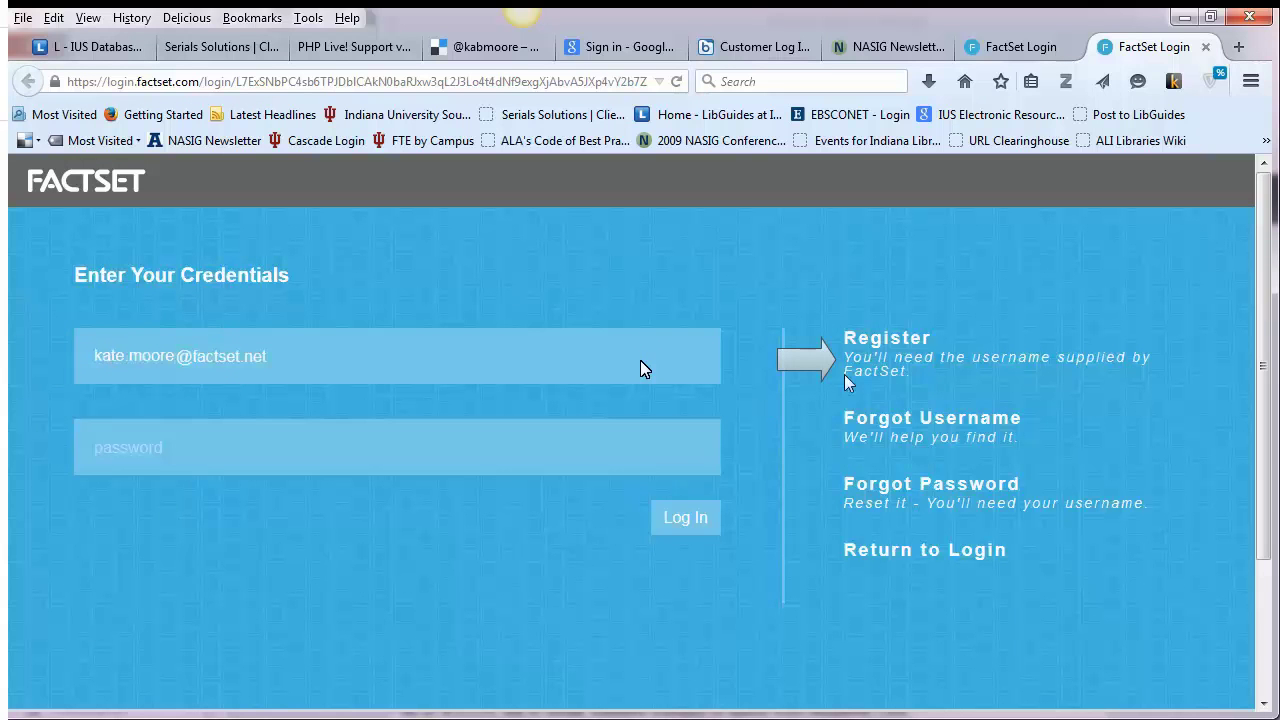
Register the factset.net username, then copy the one-time passcode from the Outlook email
{"action": "left_click", "coordinate": [898, 348]}
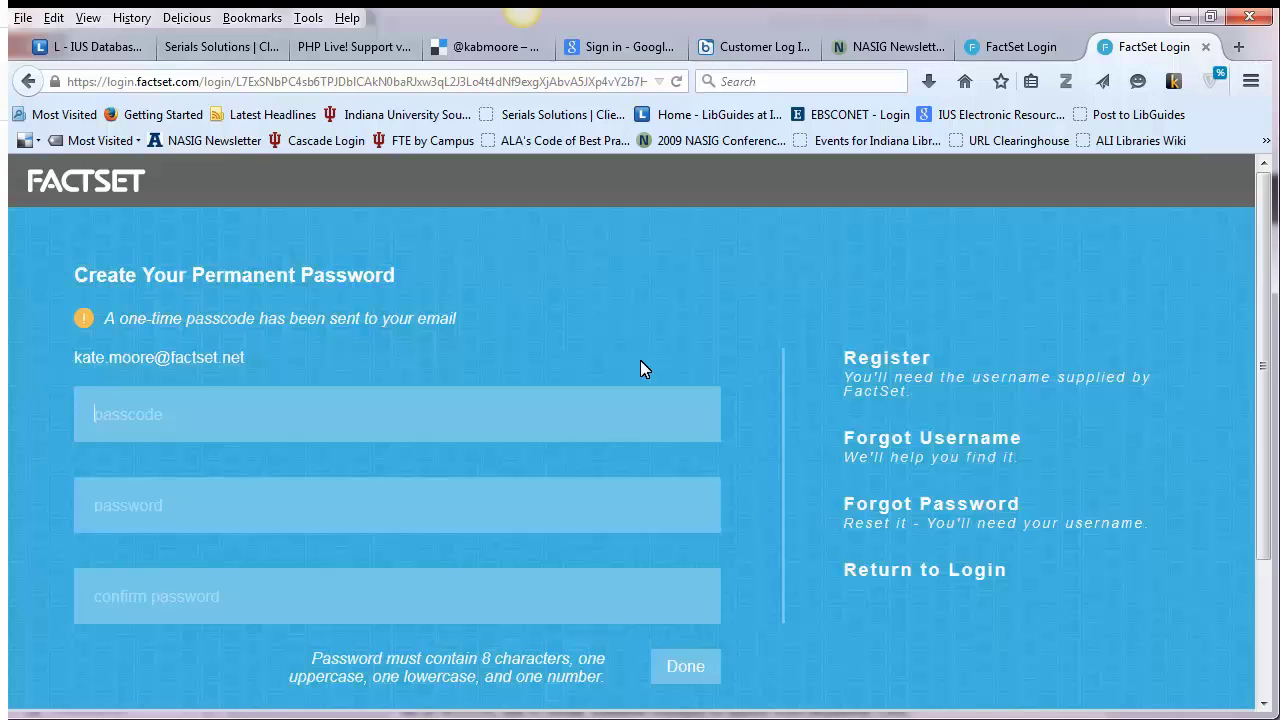
{"action": "key", "text": "alt+Tab"}
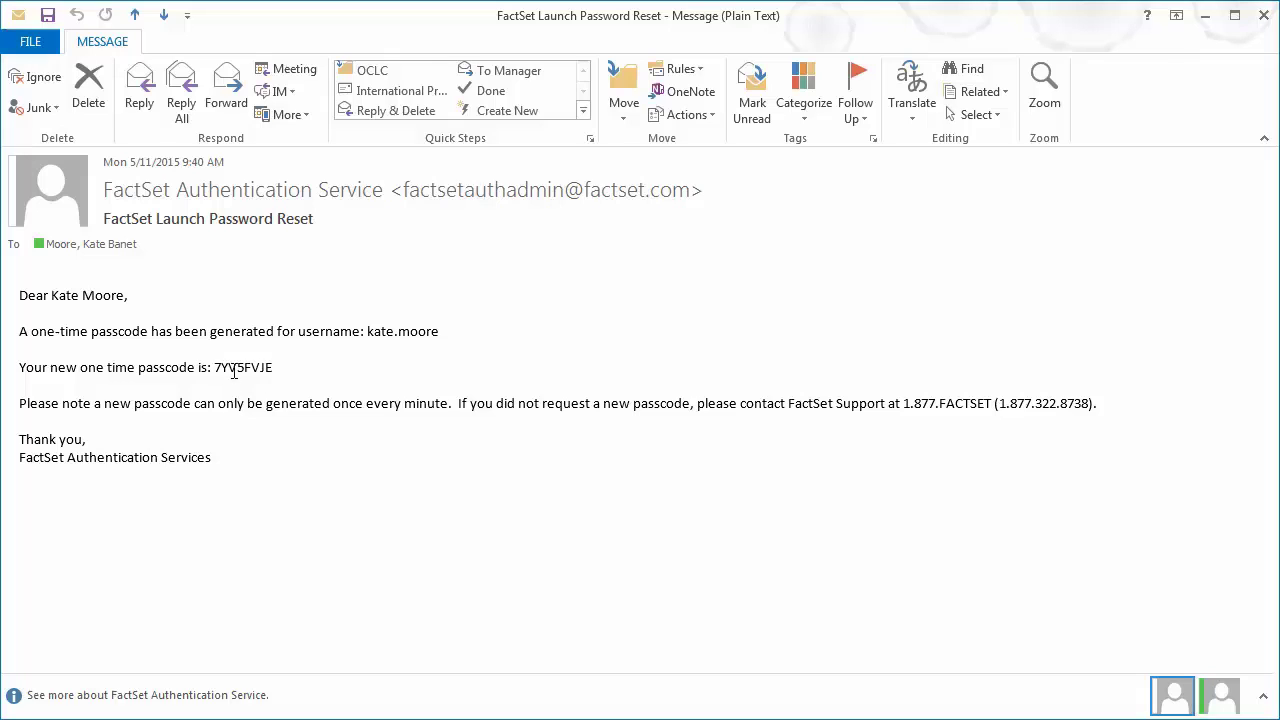
{"action": "double_click", "coordinate": [236, 368]}
{"action": "right_click", "coordinate": [242, 376]}
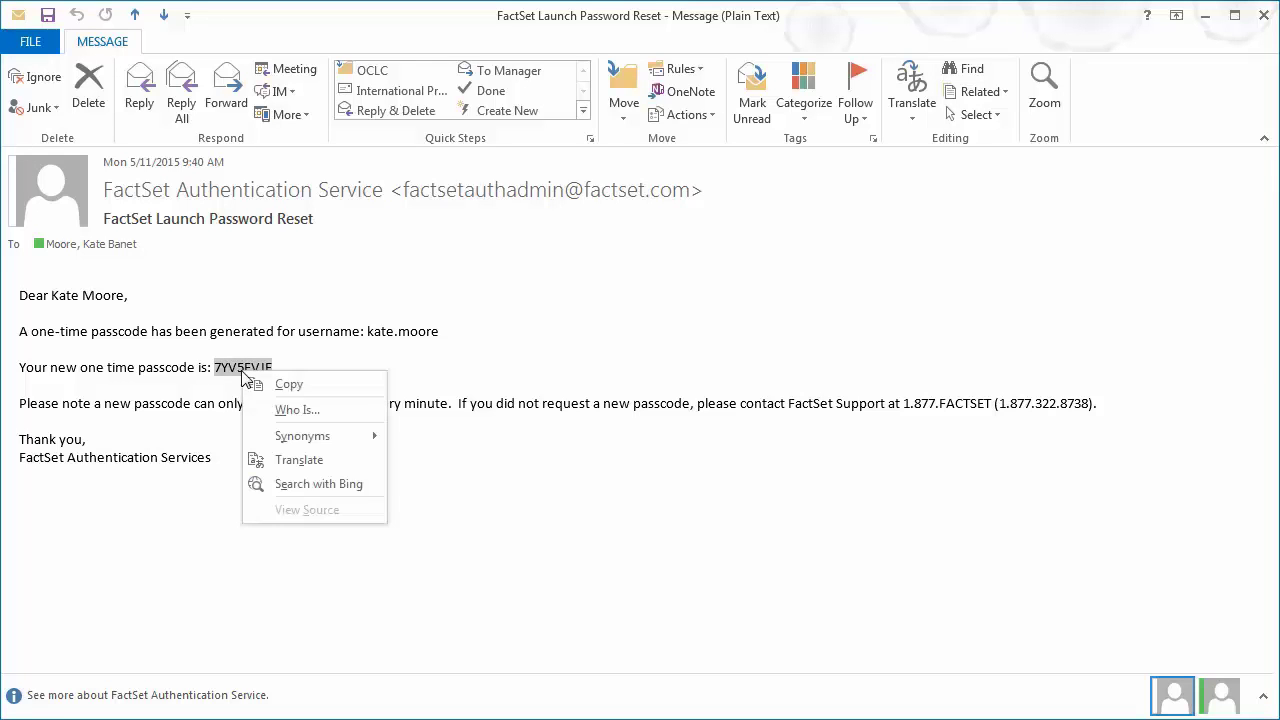
{"action": "left_click", "coordinate": [265, 384]}
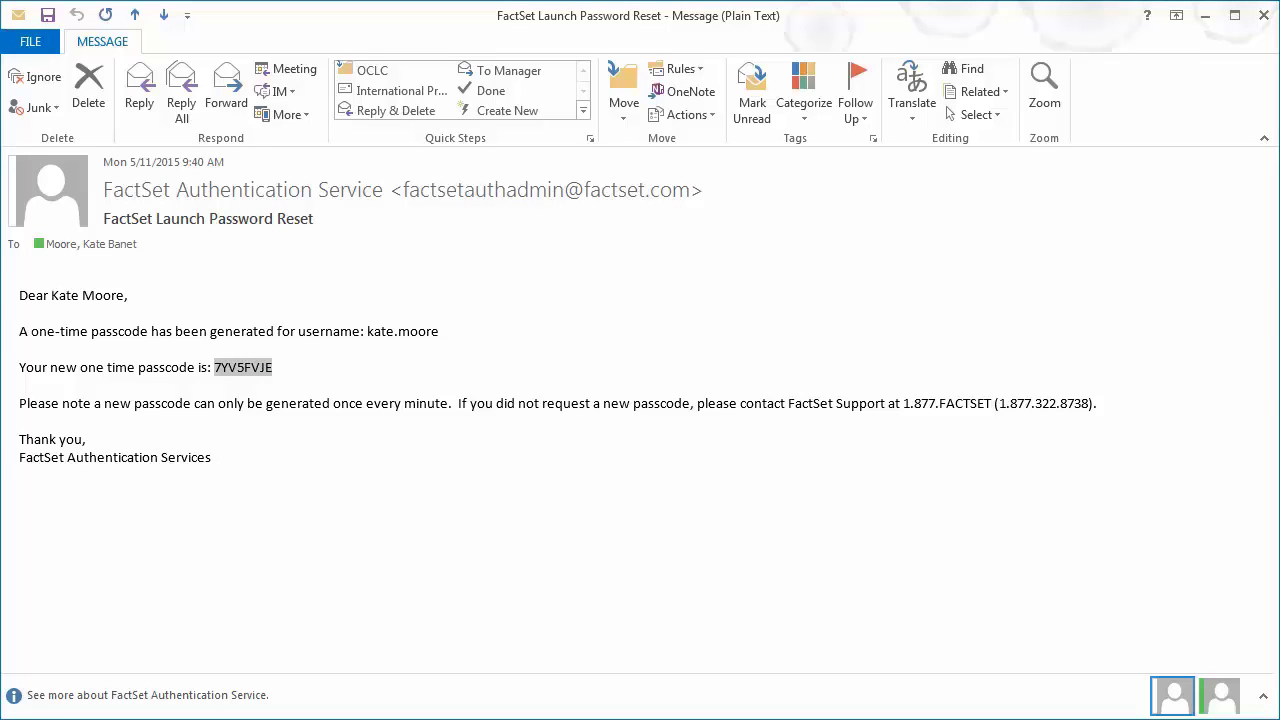
{"action": "key", "text": "alt+Tab"}
Paste the one-time passcode, enter the new permanent password in both fields, and submit
{"action": "right_click", "coordinate": [104, 416]}
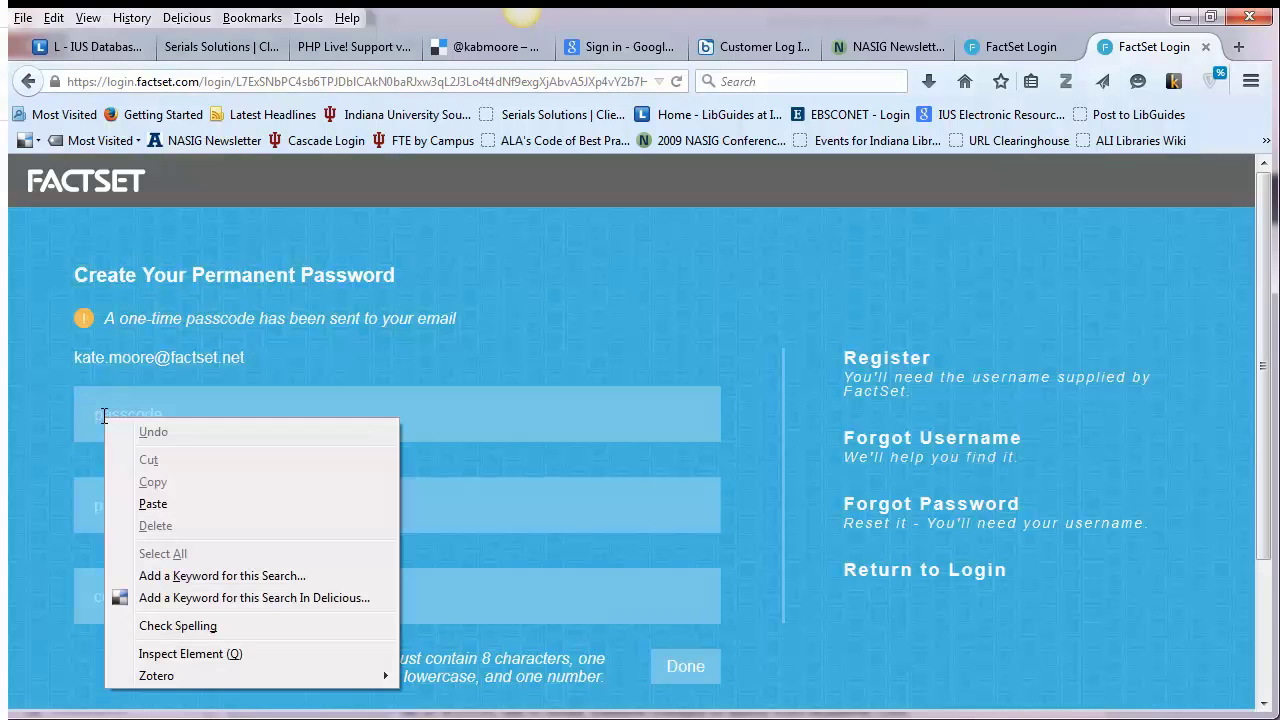
{"action": "left_click", "coordinate": [180, 504]}
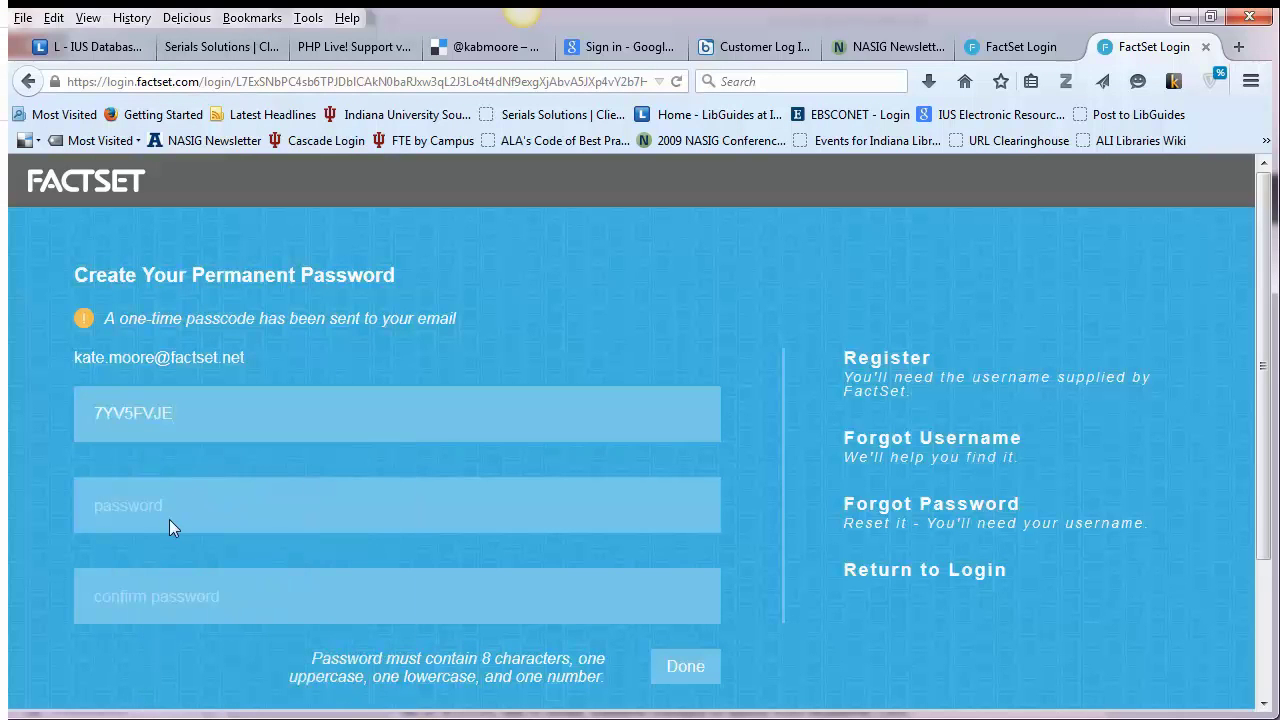
{"action": "left_click", "coordinate": [366, 517]}
{"action": "type", "text": "•••••••••••••••"}
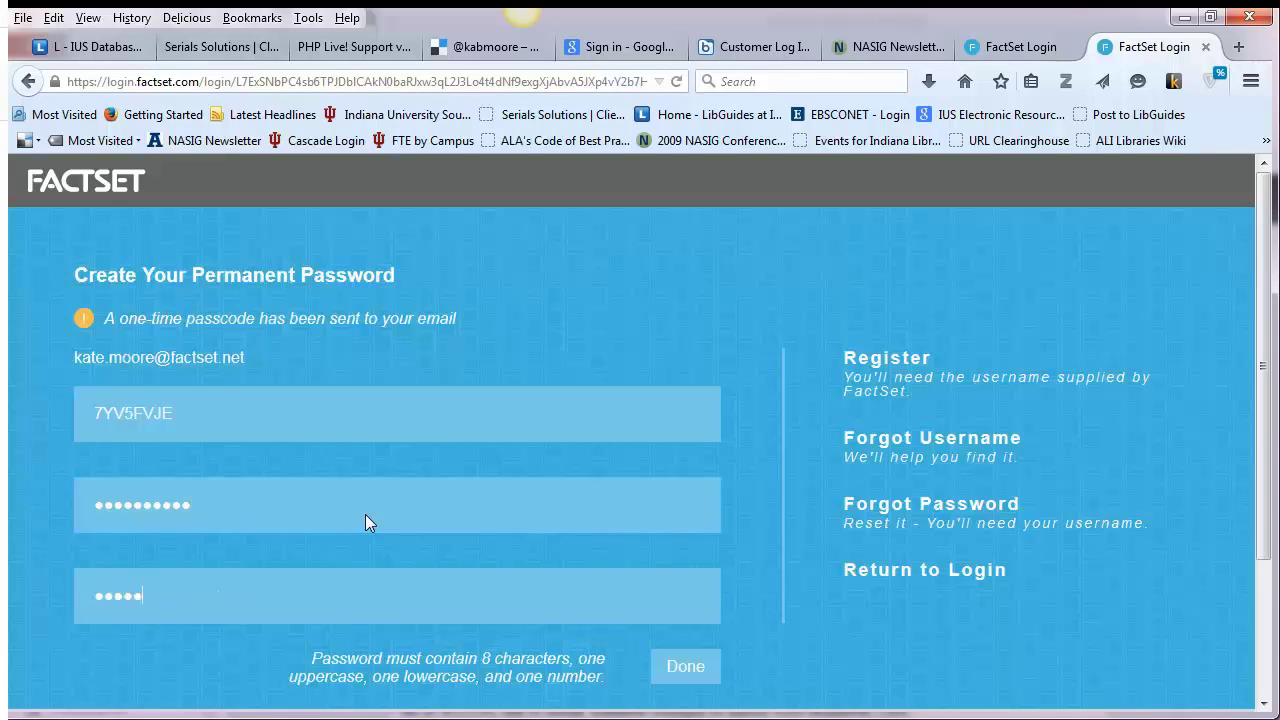
{"action": "type", "text": "•••••"}
{"action": "left_click", "coordinate": [700, 668]}
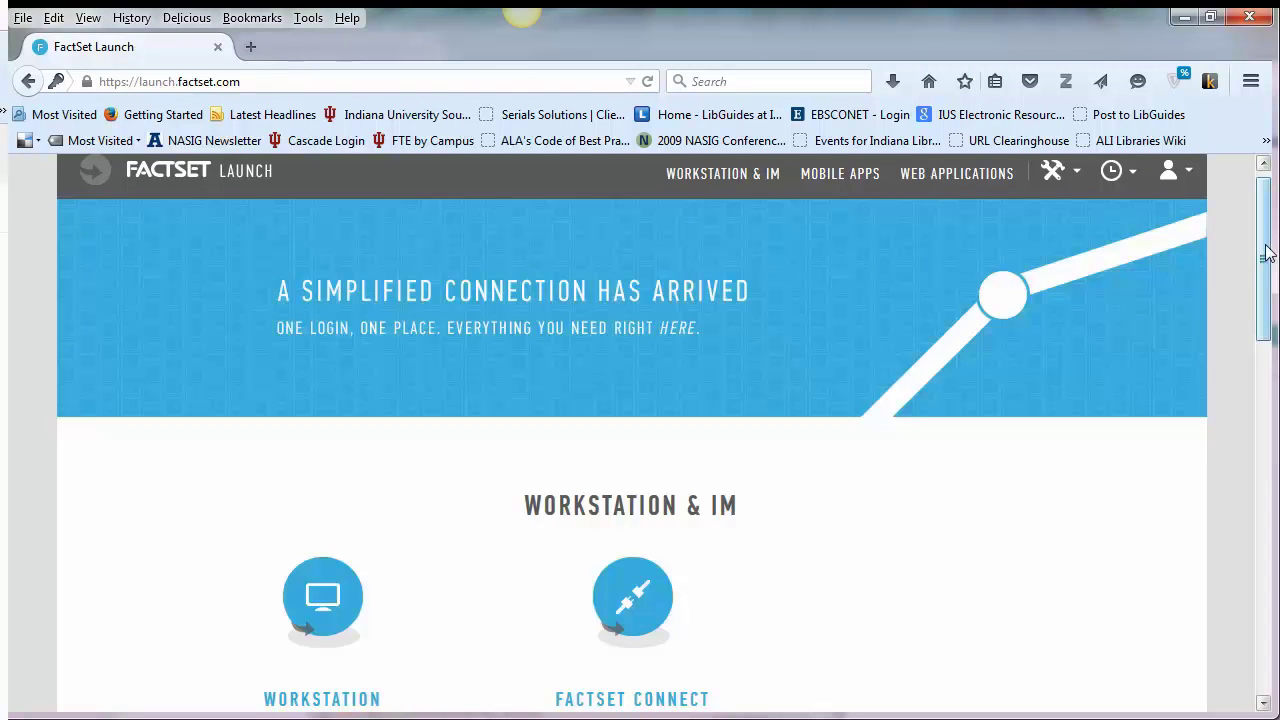
Launch FactSet Connect under Workstation & IM, twice, getting the Citrix-client-not-installed notice
{"action": "left_click_drag", "start_coordinate": [1266, 253], "coordinate": [1257, 346]}
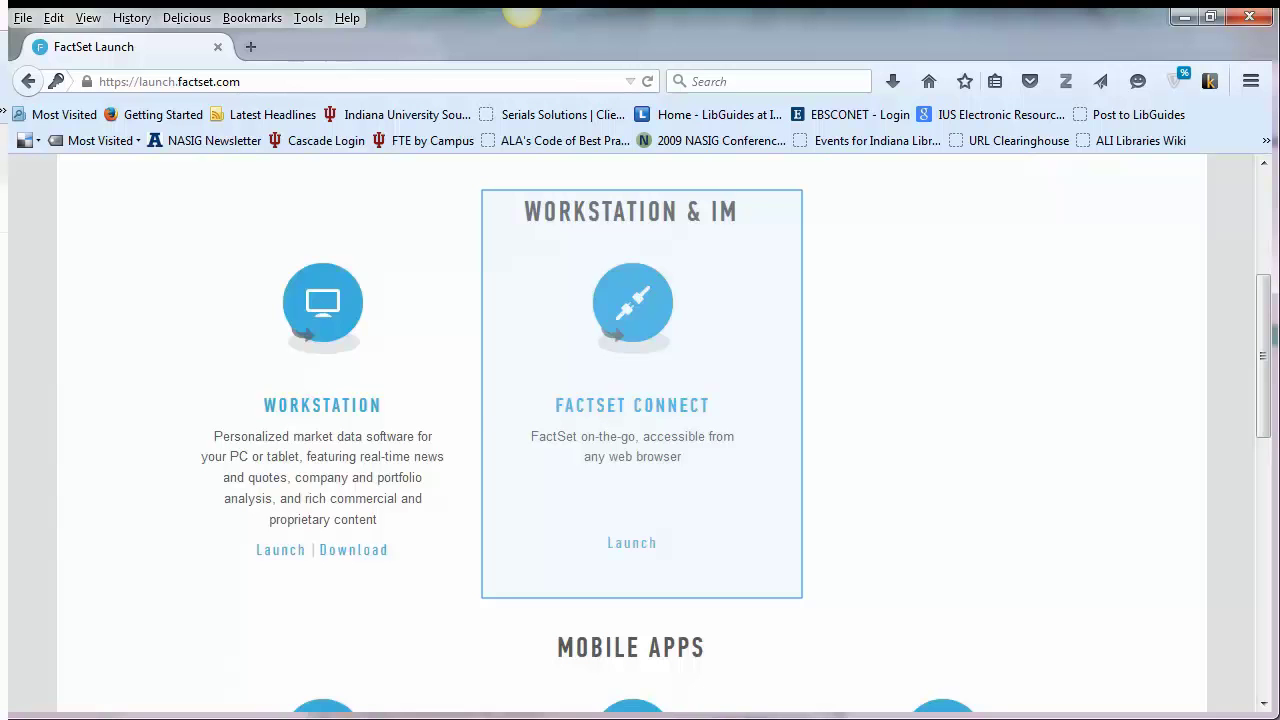
{"action": "scroll", "coordinate": [634, 357], "scroll_direction": "up", "scroll_amount": 2}
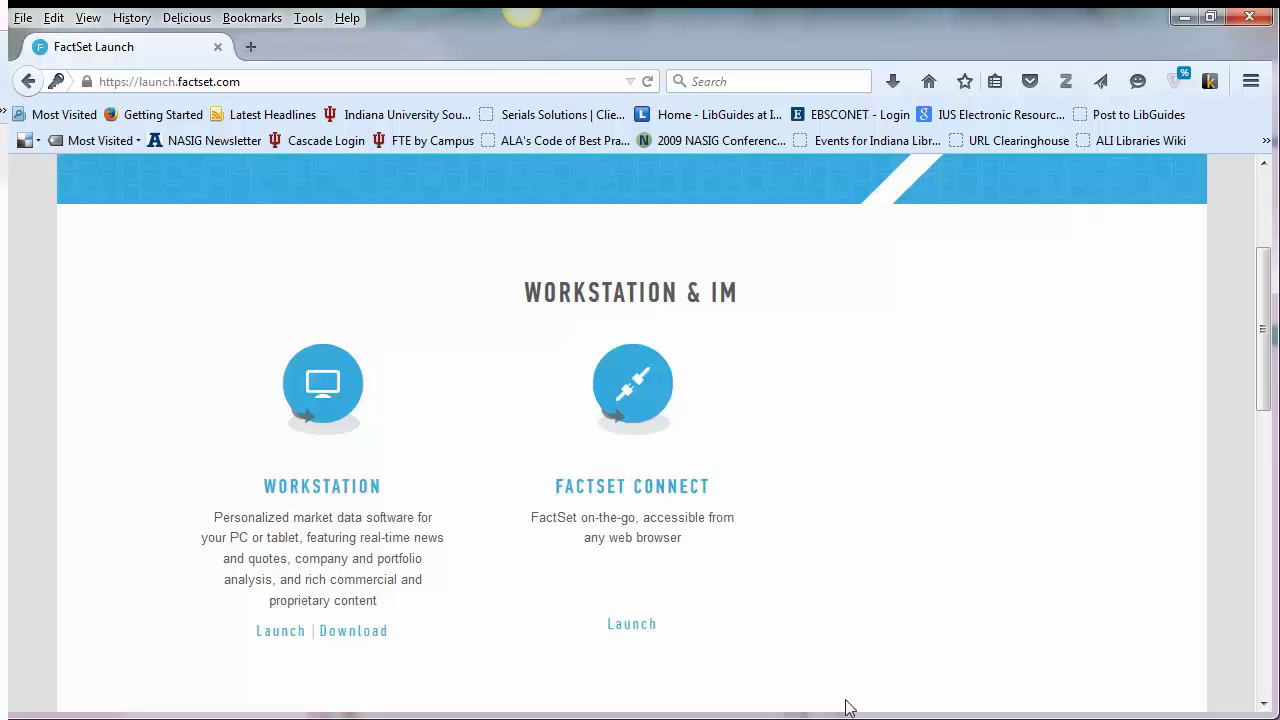
{"action": "left_click", "coordinate": [629, 625]}
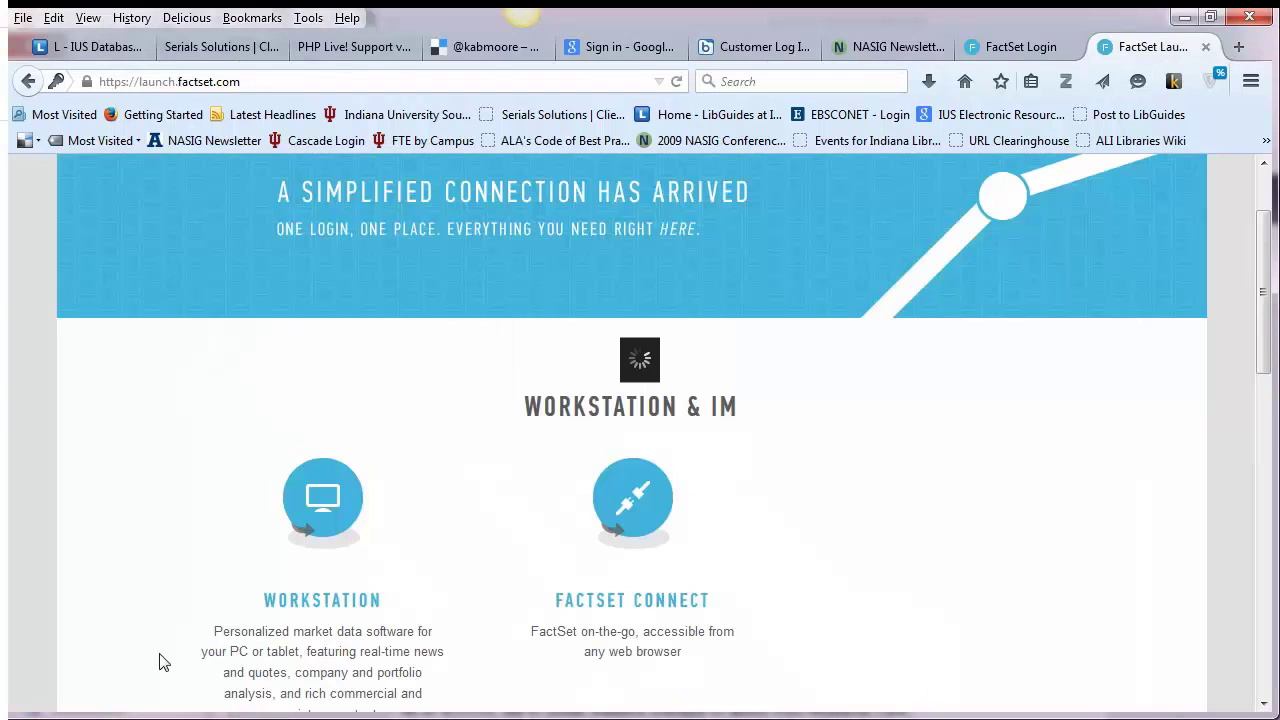
{"action": "left_click", "coordinate": [651, 506]}
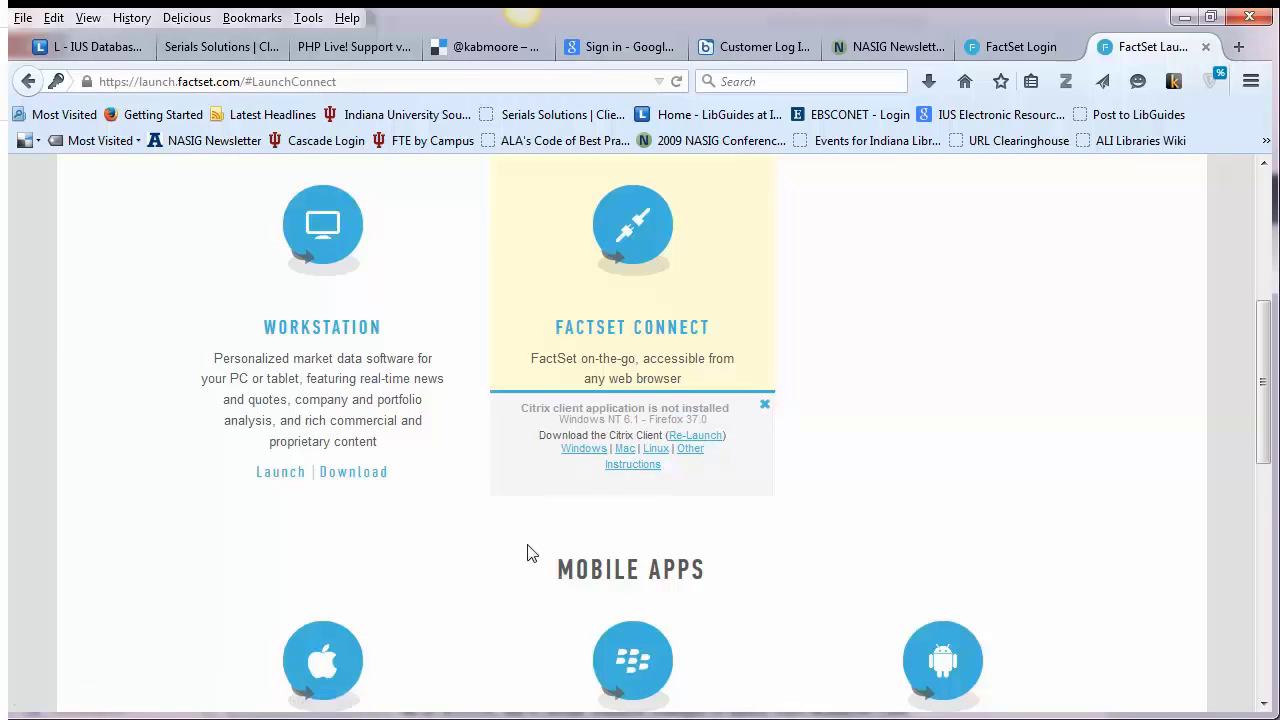
Save the Windows installer CitrixReceiver.exe to the Desktop and run it from Firefox's downloads list
{"action": "left_click", "coordinate": [580, 456]}
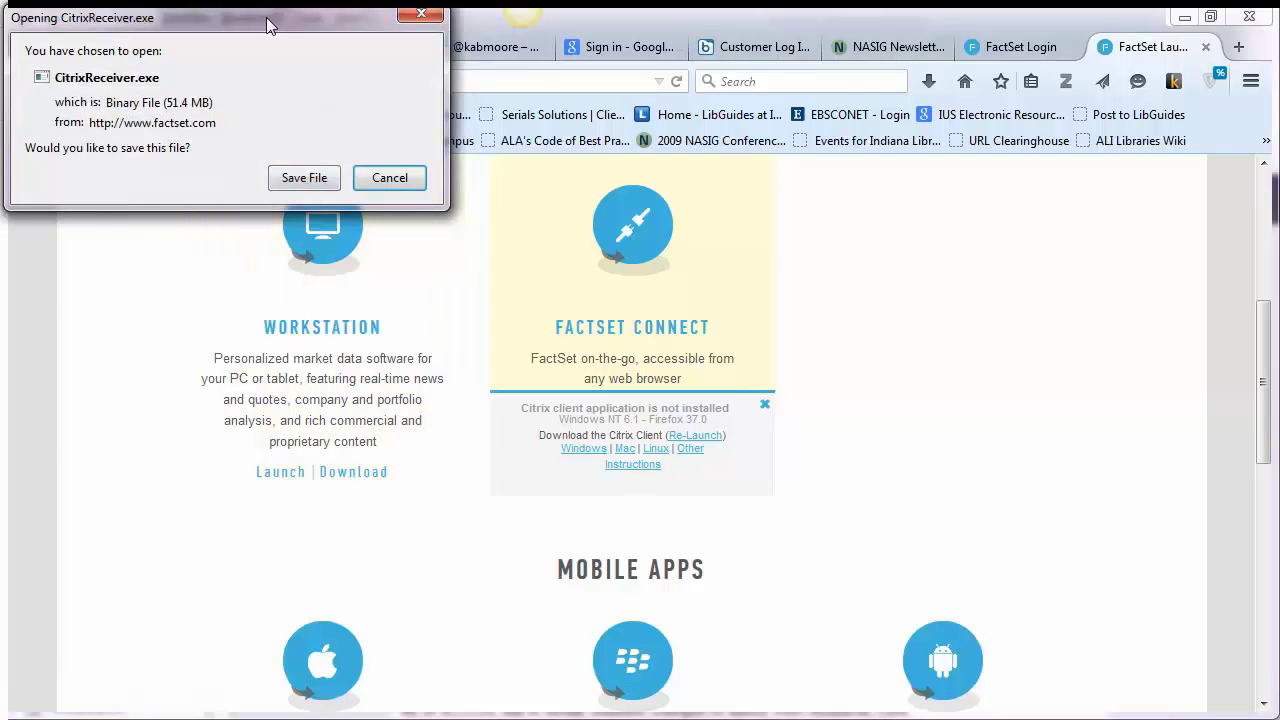
{"action": "left_click_drag", "start_coordinate": [283, 24], "coordinate": [371, 233]}
{"action": "left_click", "coordinate": [388, 392]}
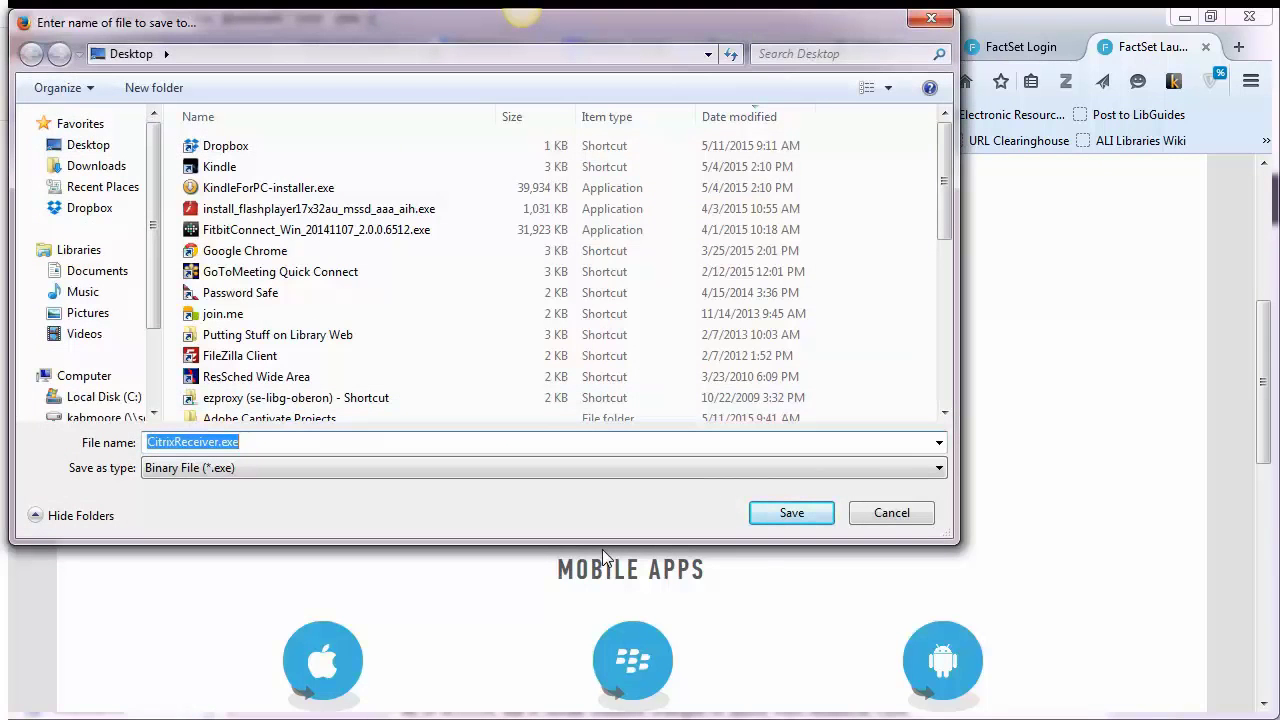
{"action": "left_click", "coordinate": [767, 512]}
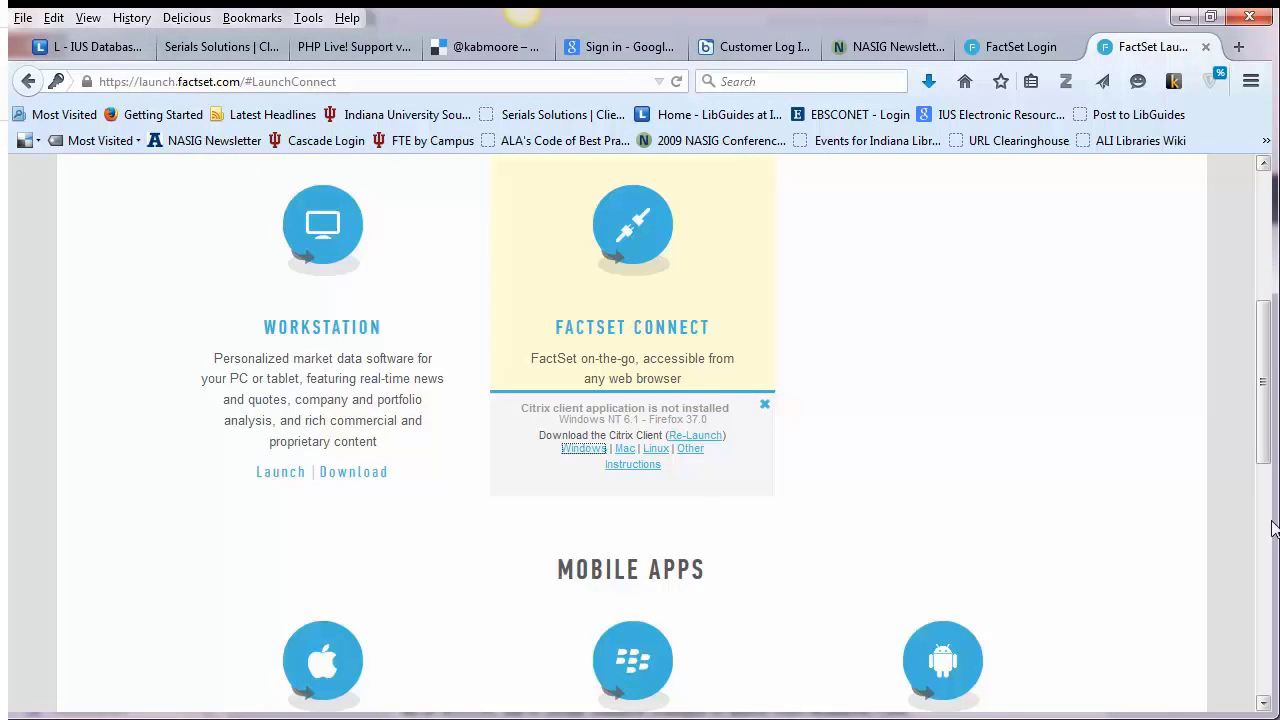
{"action": "left_click", "coordinate": [929, 81]}
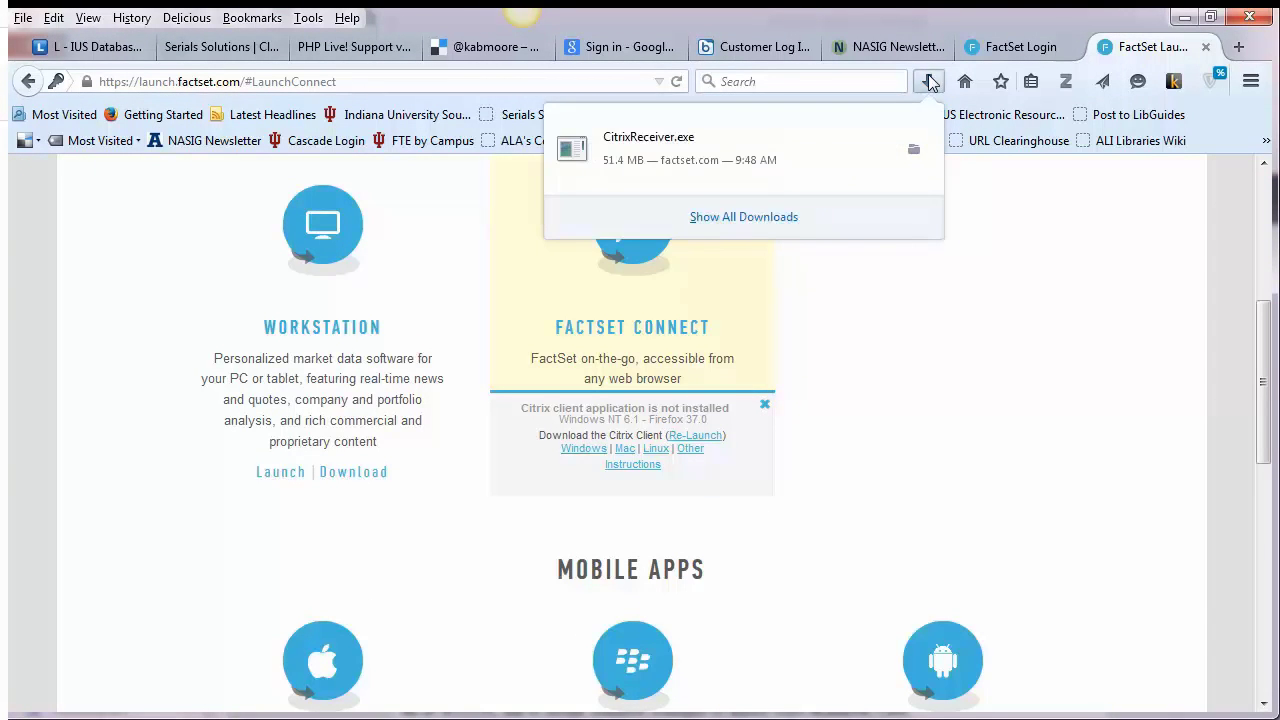
{"action": "left_click", "coordinate": [850, 152]}
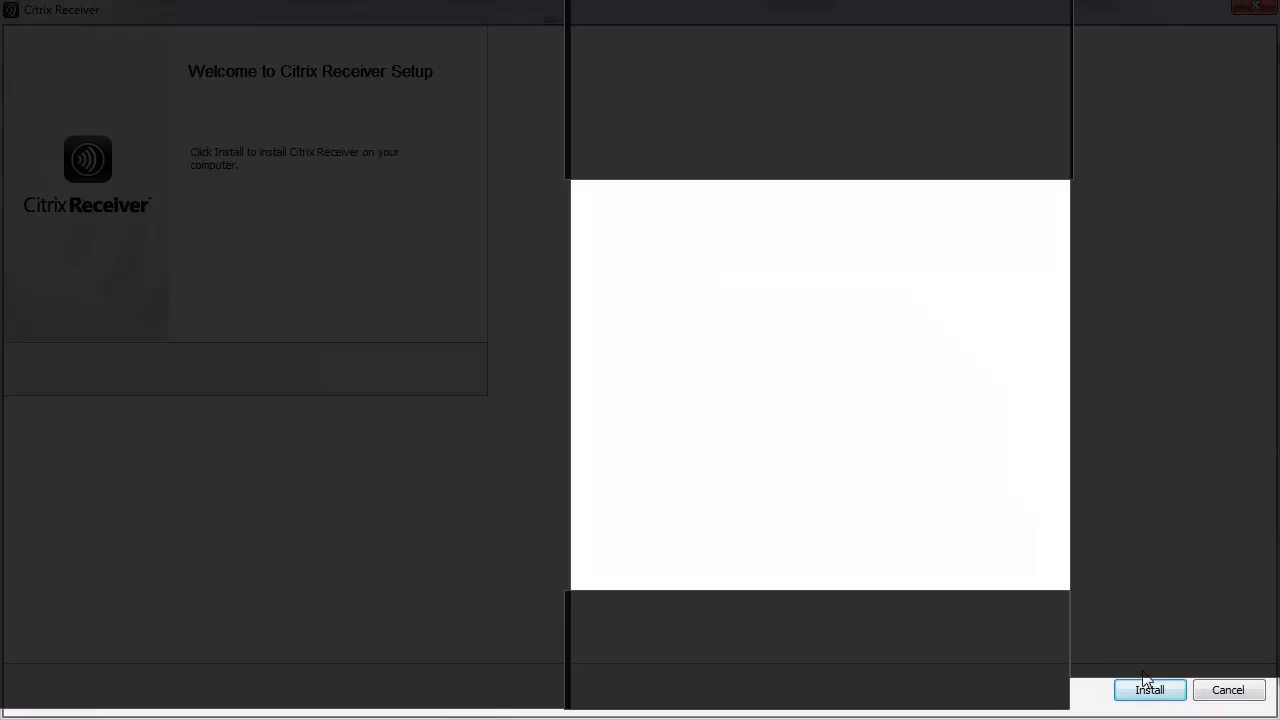
Install Citrix Receiver from the setup window and let it finish successfully
{"action": "left_click", "coordinate": [1146, 689]}
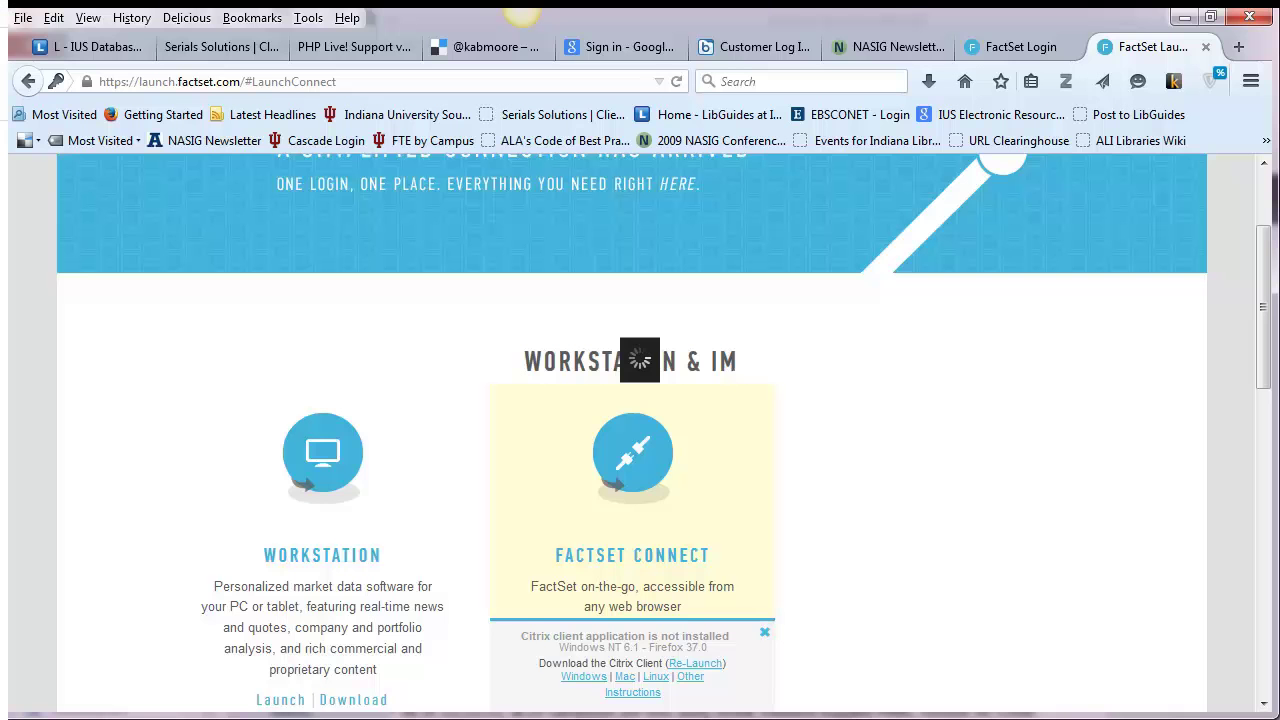
Relaunch FactSet Connect, retry after the error, always allow the Citrix client, and launch again
{"action": "scroll", "coordinate": [625, 459], "scroll_direction": "down", "scroll_amount": 4}
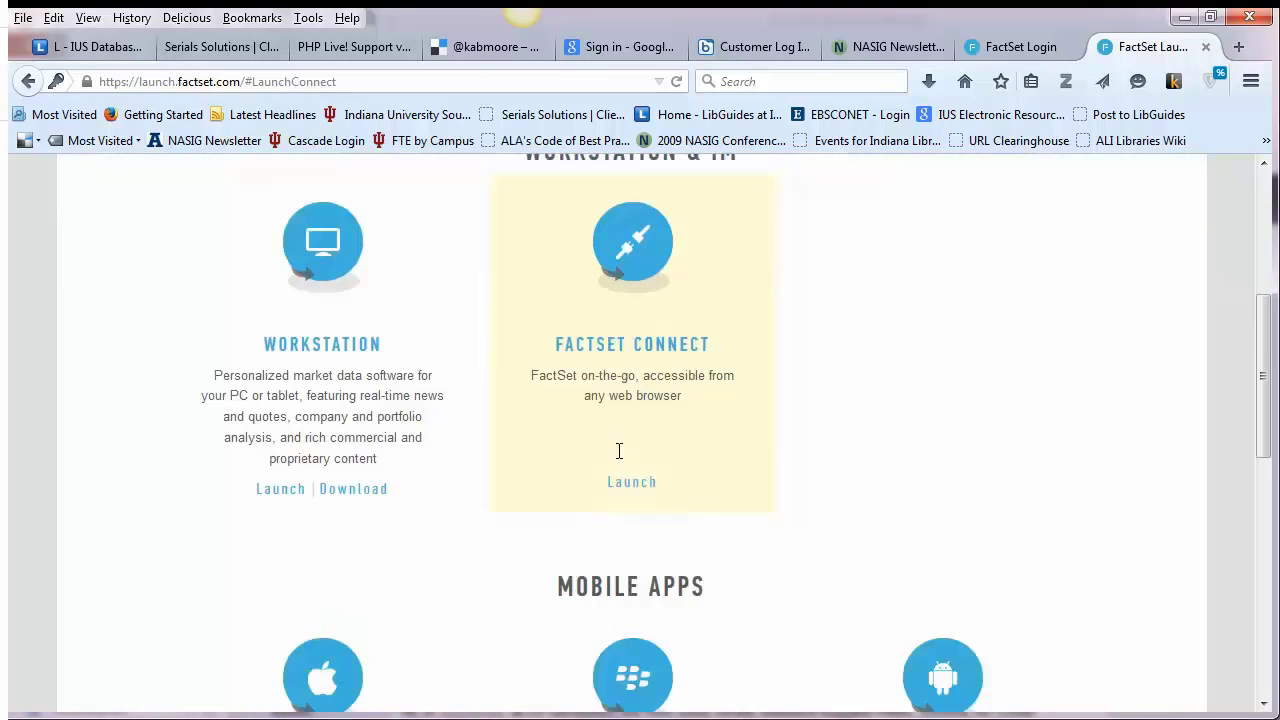
{"action": "left_click", "coordinate": [629, 465]}
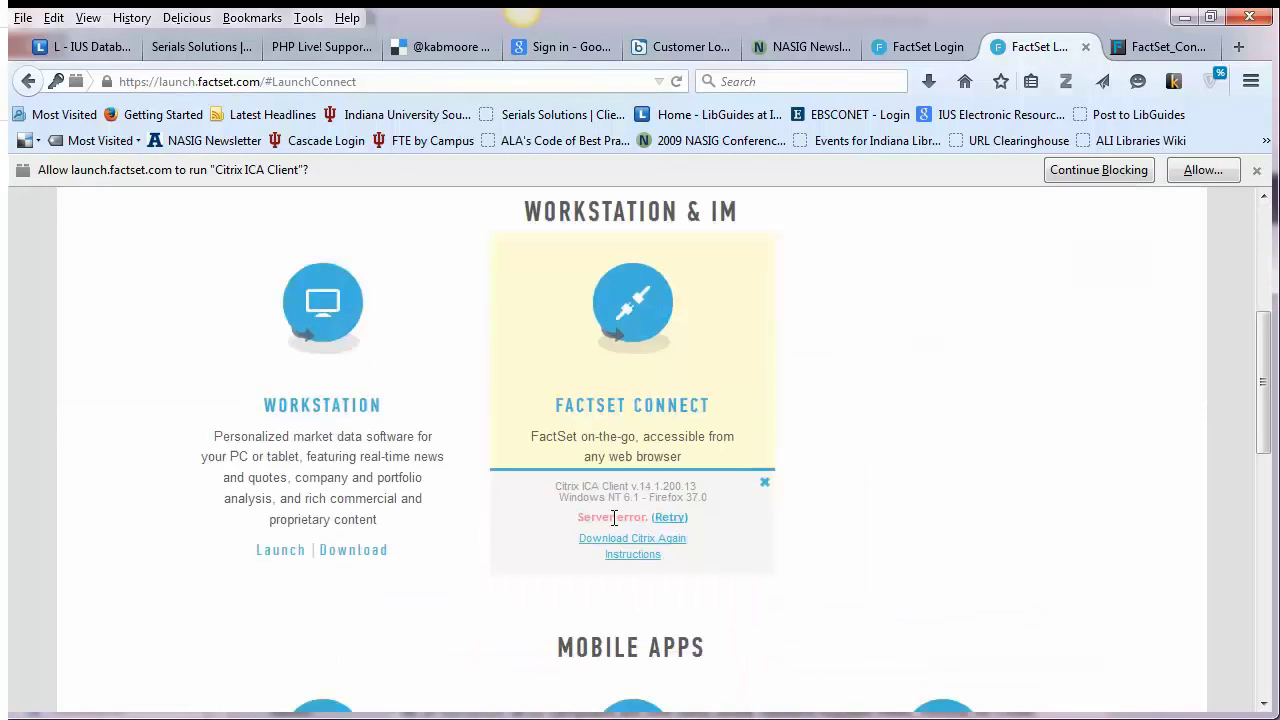
{"action": "left_click", "coordinate": [667, 517]}
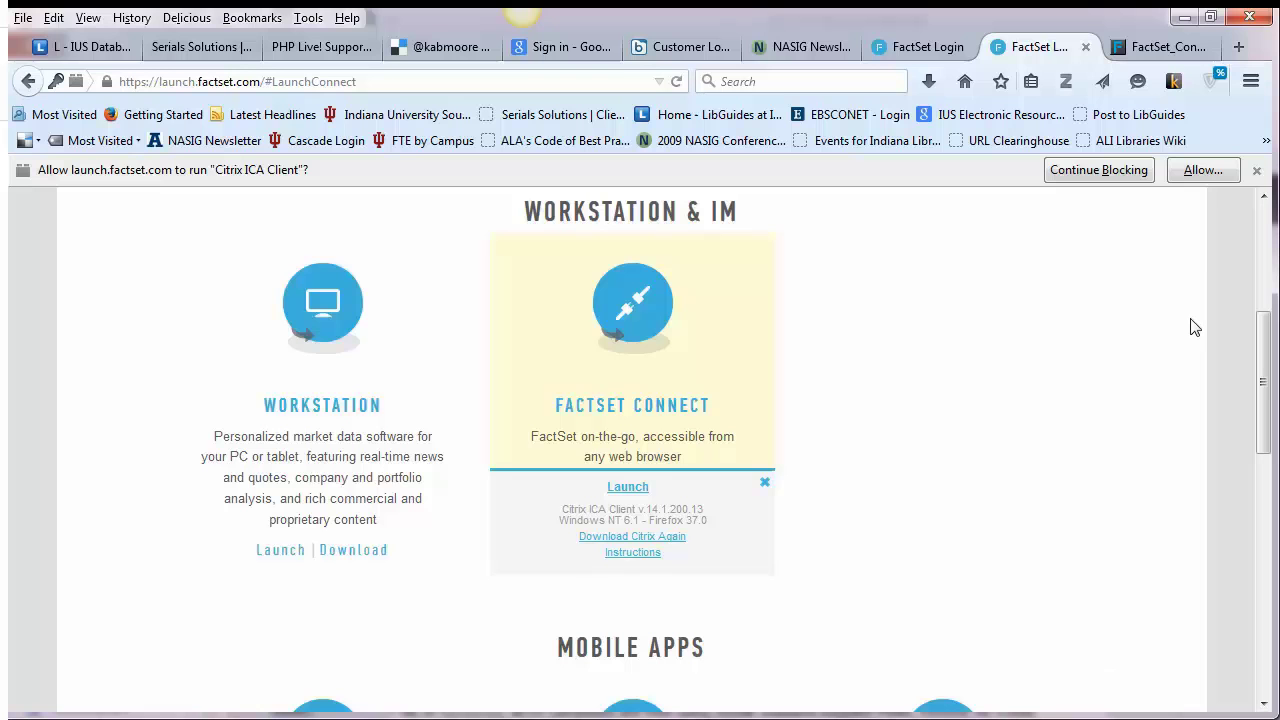
{"action": "left_click", "coordinate": [1200, 171]}
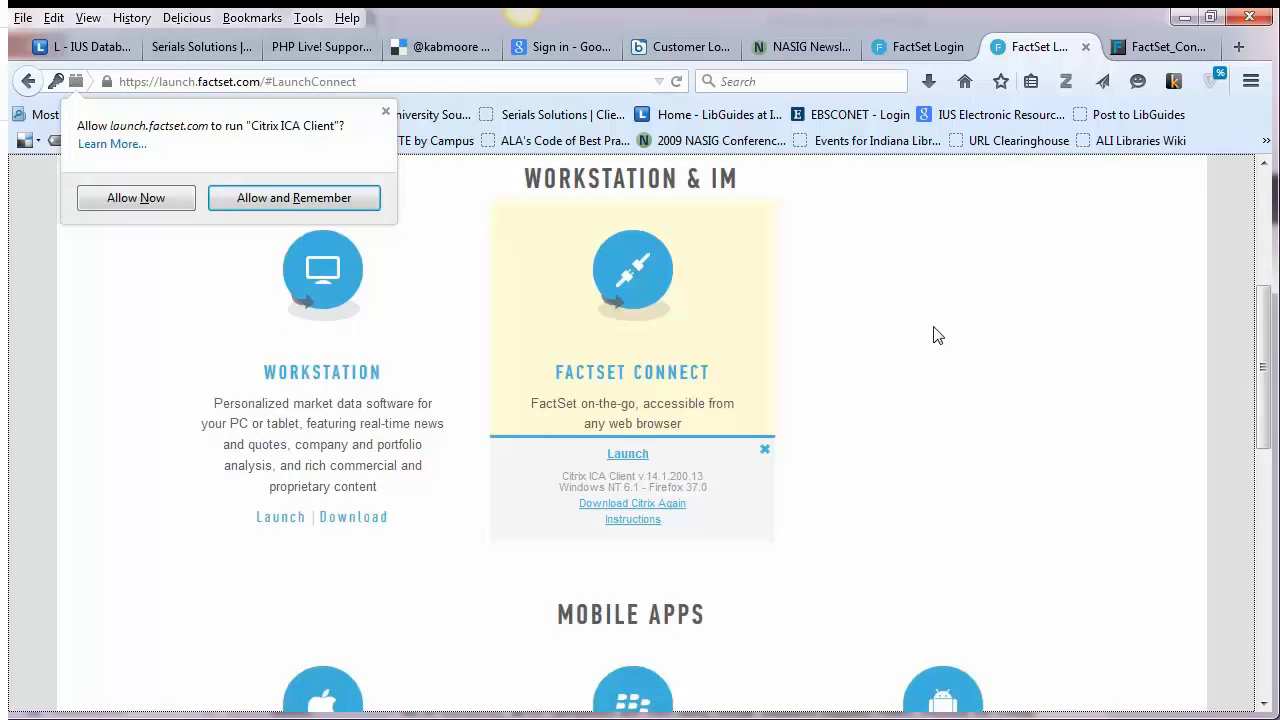
{"action": "left_click", "coordinate": [257, 200]}
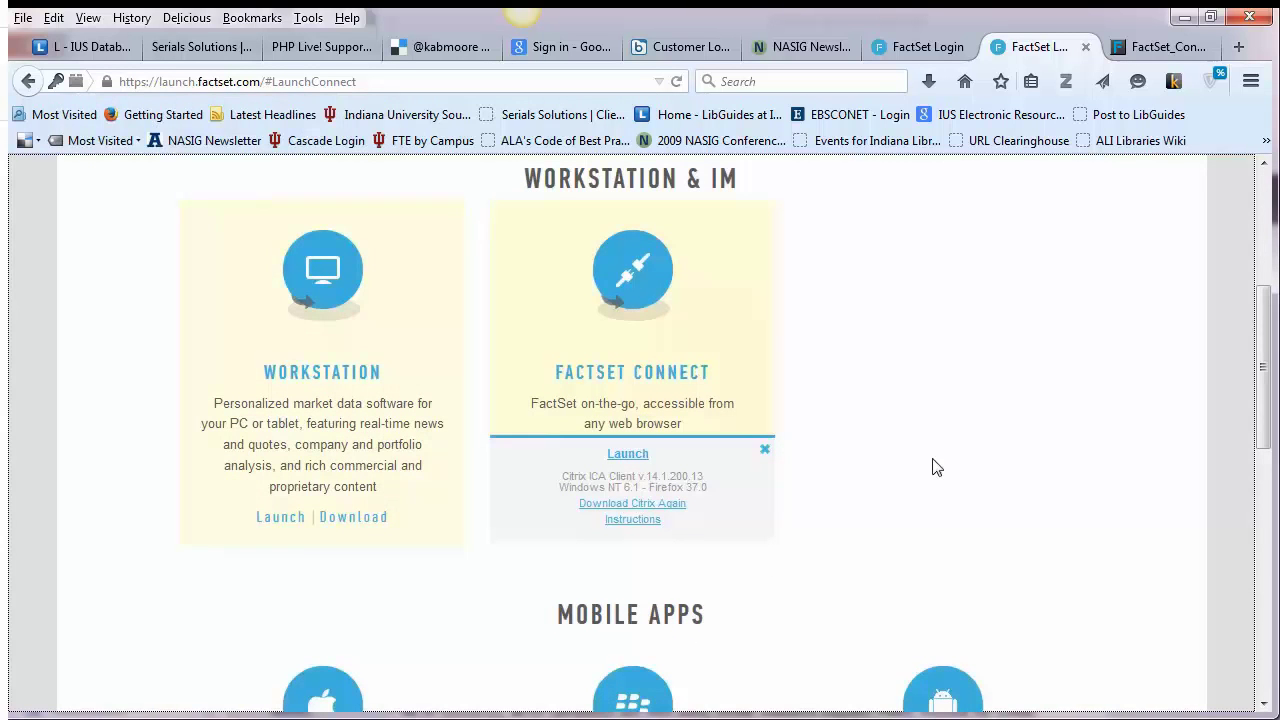
{"action": "left_click", "coordinate": [628, 454]}
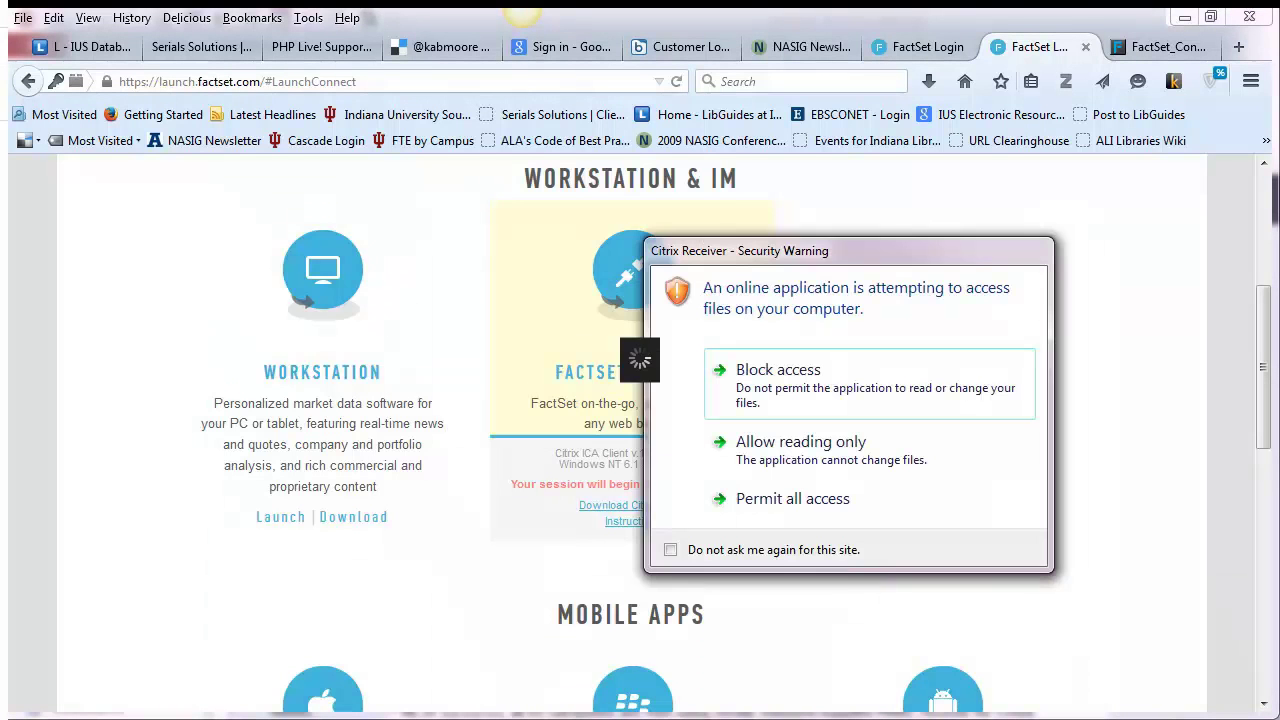
Choose Permit all access in the Citrix Receiver Security Warning
{"action": "left_click", "coordinate": [766, 498]}
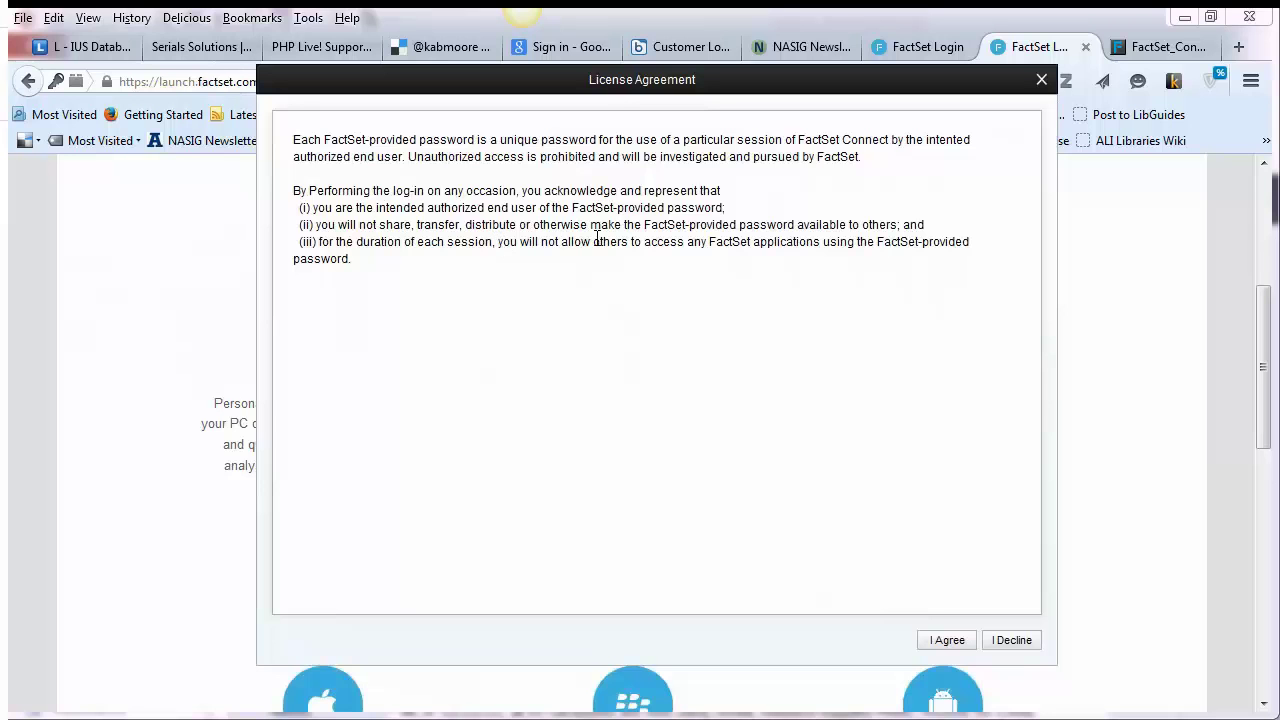
Click I Agree on the FactSet Connect License Agreement
{"action": "left_click", "coordinate": [950, 640]}
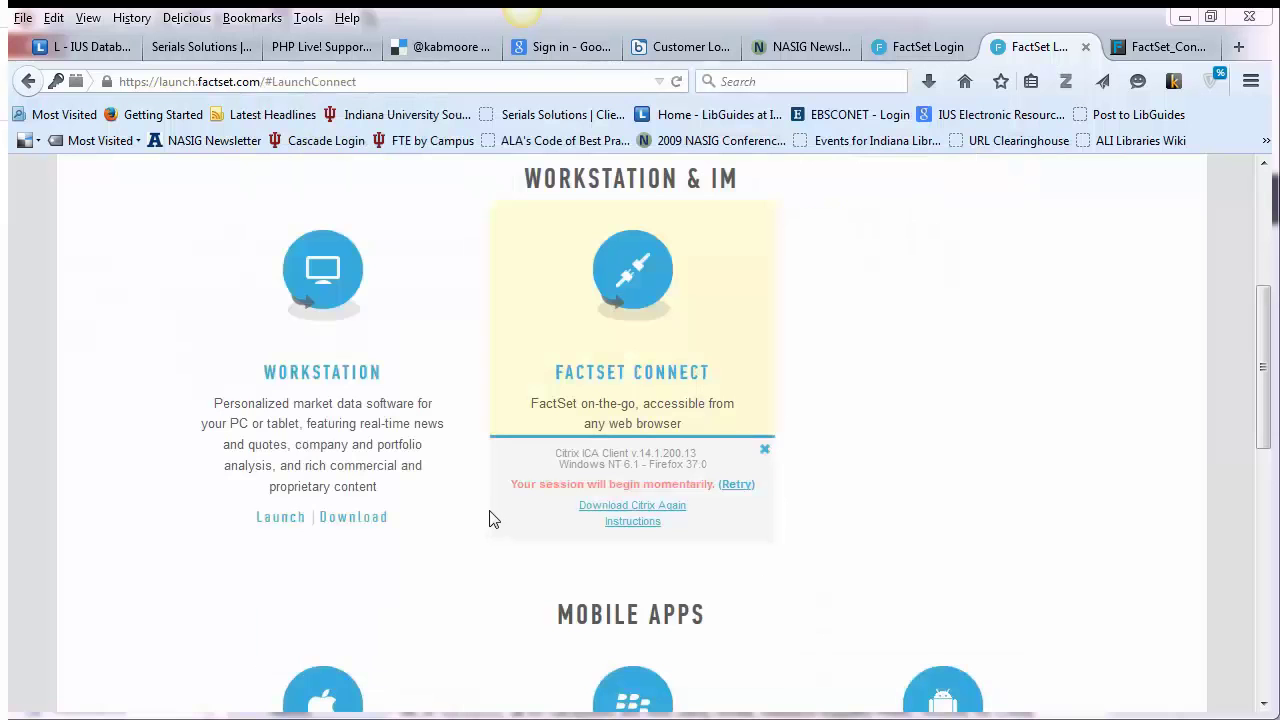